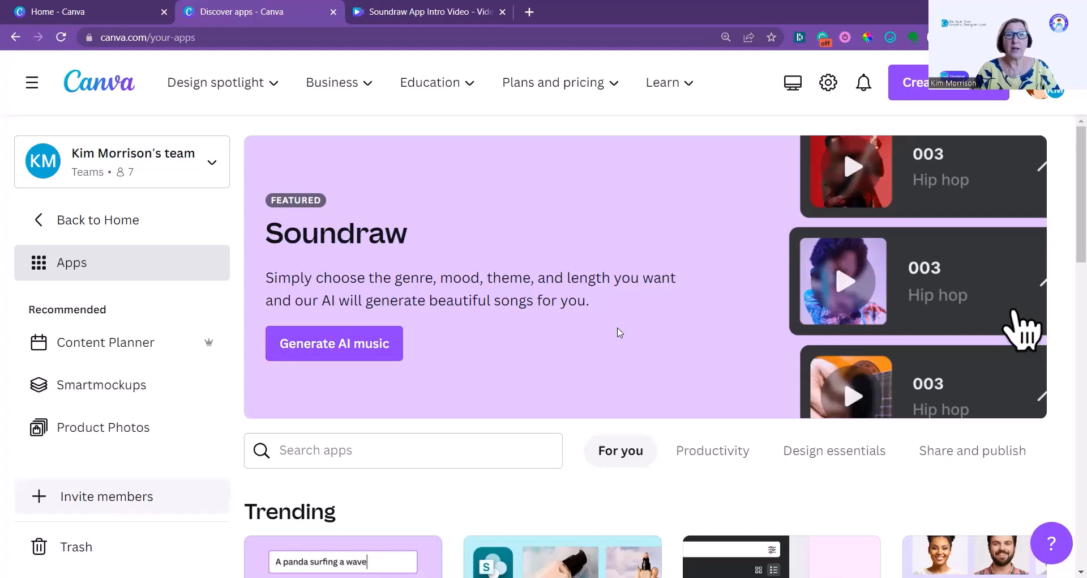
# - Open the featured Soundraw AI music app's details and review its description and preview images
pyautogui.click(358, 347)
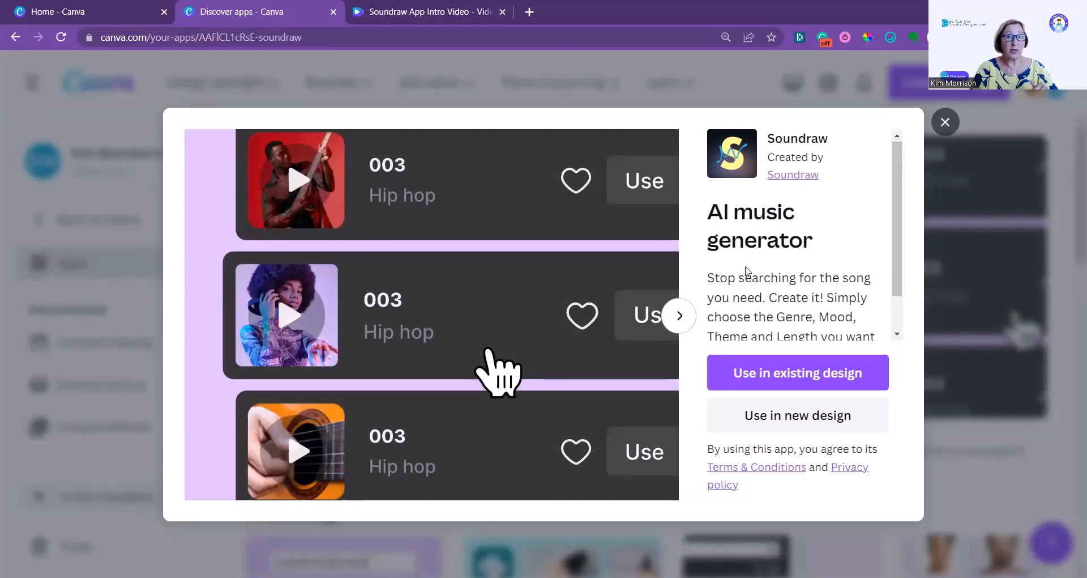
pyautogui.scroll(-1, 750, 263)
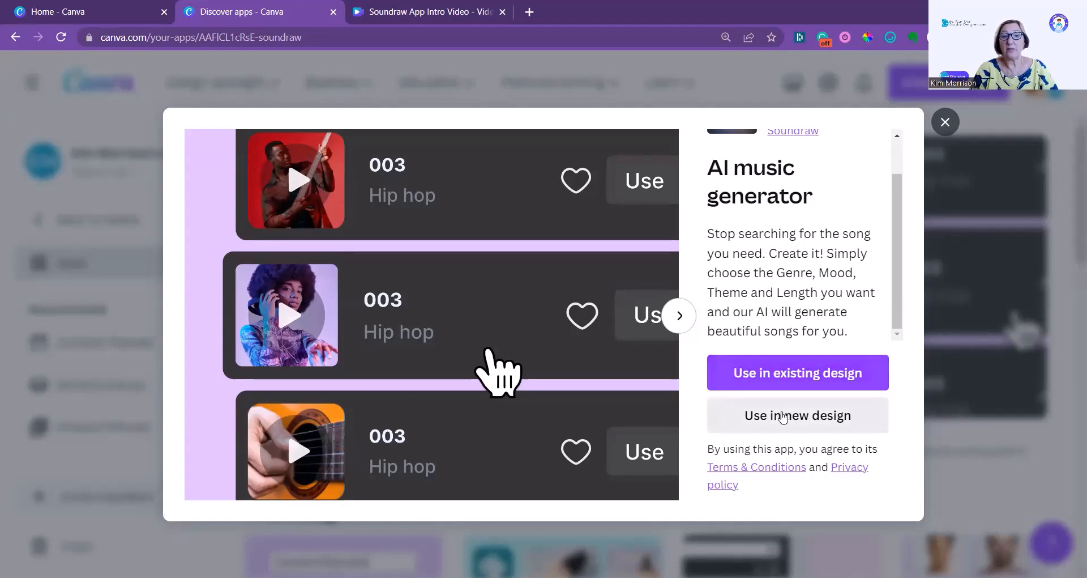
pyautogui.click(682, 317)
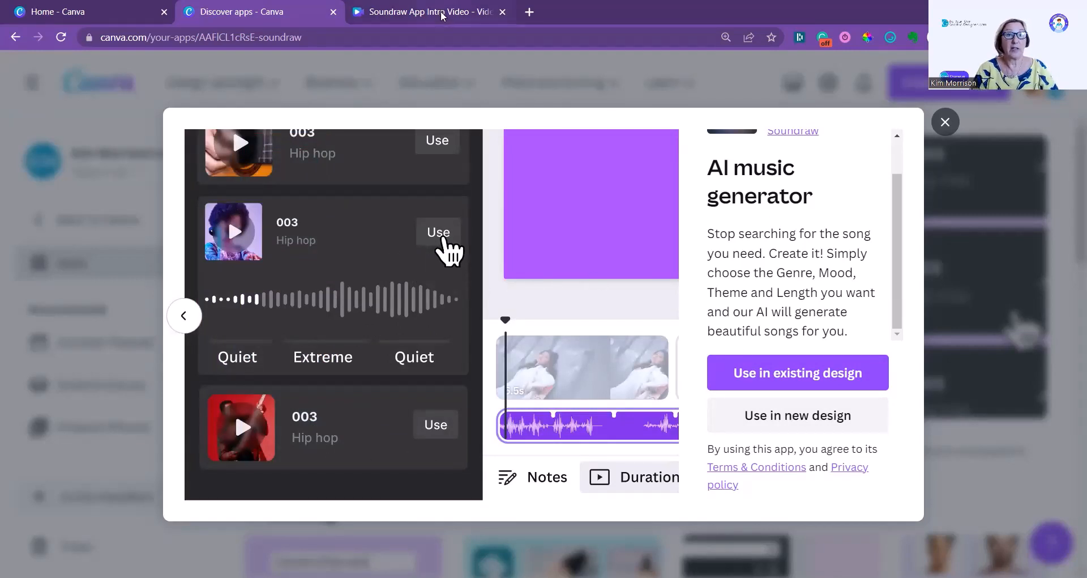
# - Switch to the blank Soundraw video design and search the stock videos for "Puppy"
pyautogui.moveTo(441, 16); pyautogui.dragTo(261, 12)
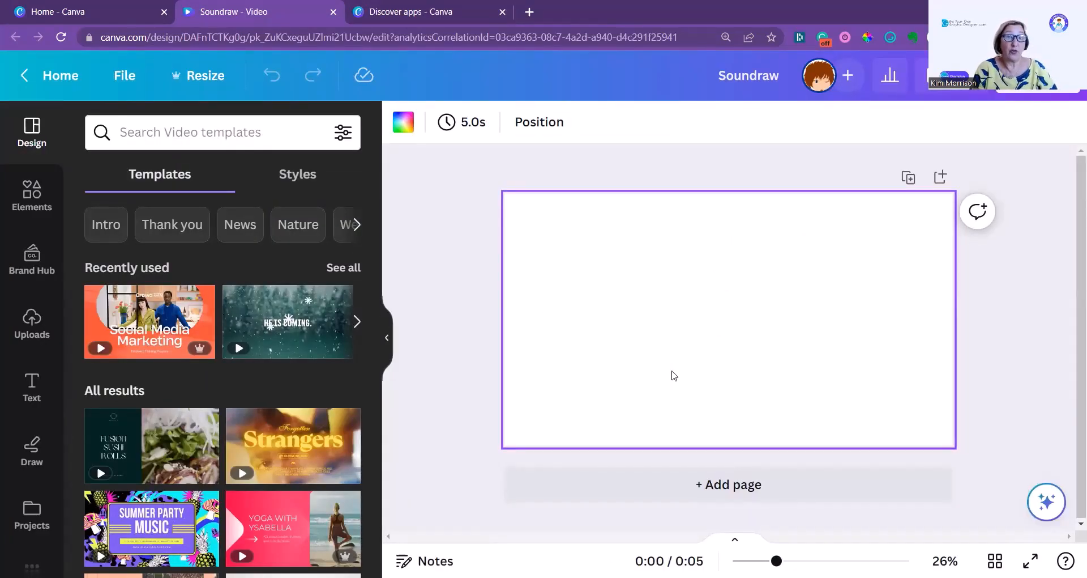
pyautogui.click(33, 195)
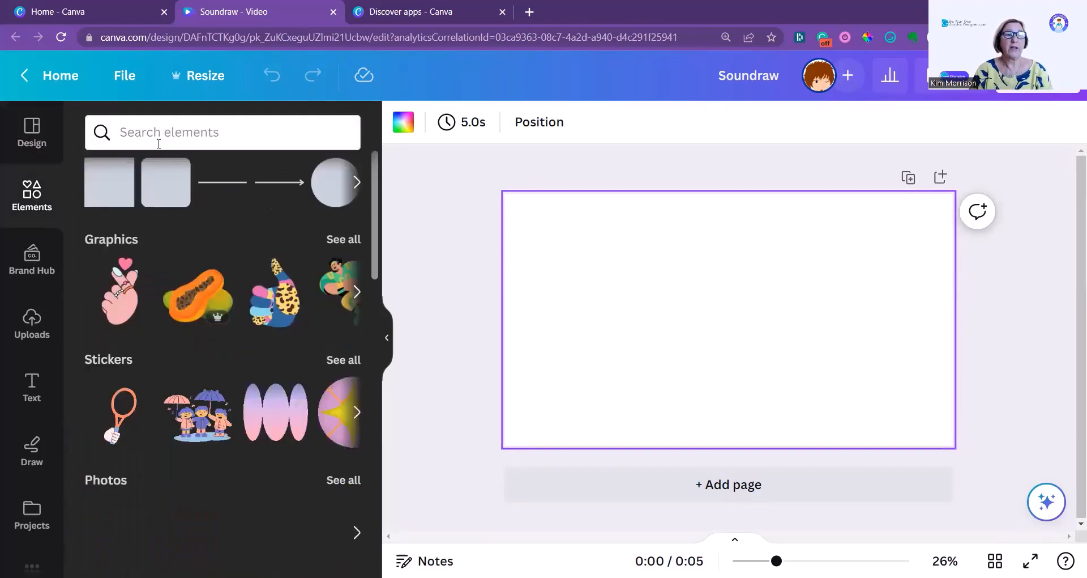
pyautogui.scroll(-4, 153, 287)
pyautogui.scroll(-1, 108, 315)
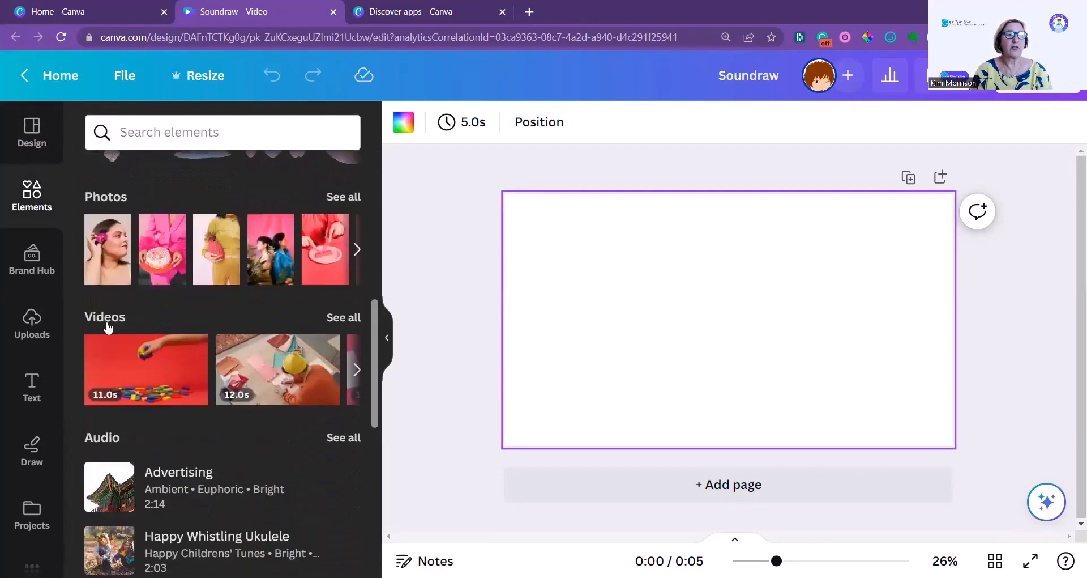
pyautogui.click(107, 317)
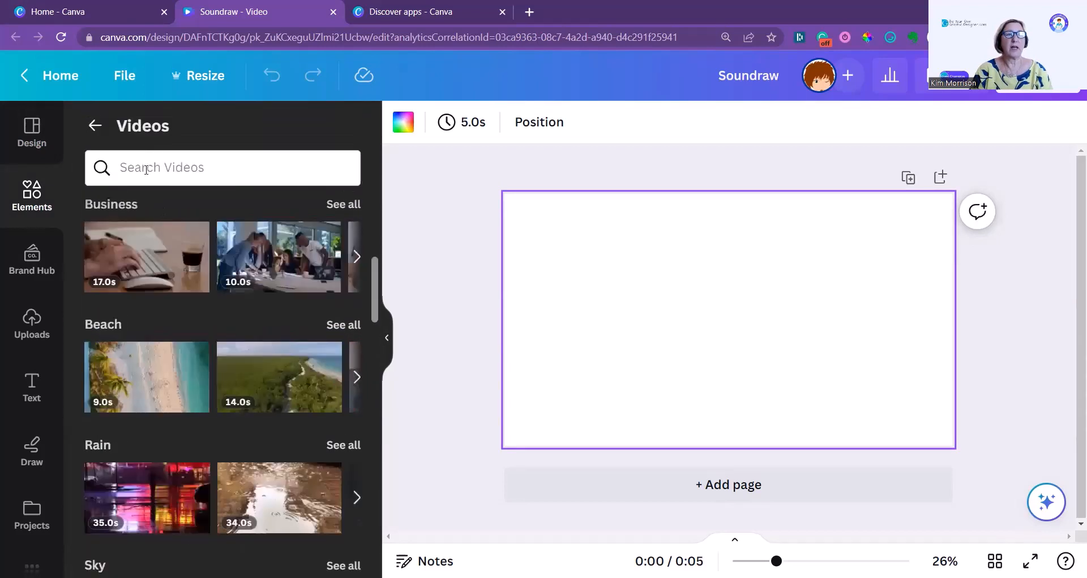
pyautogui.click(146, 168)
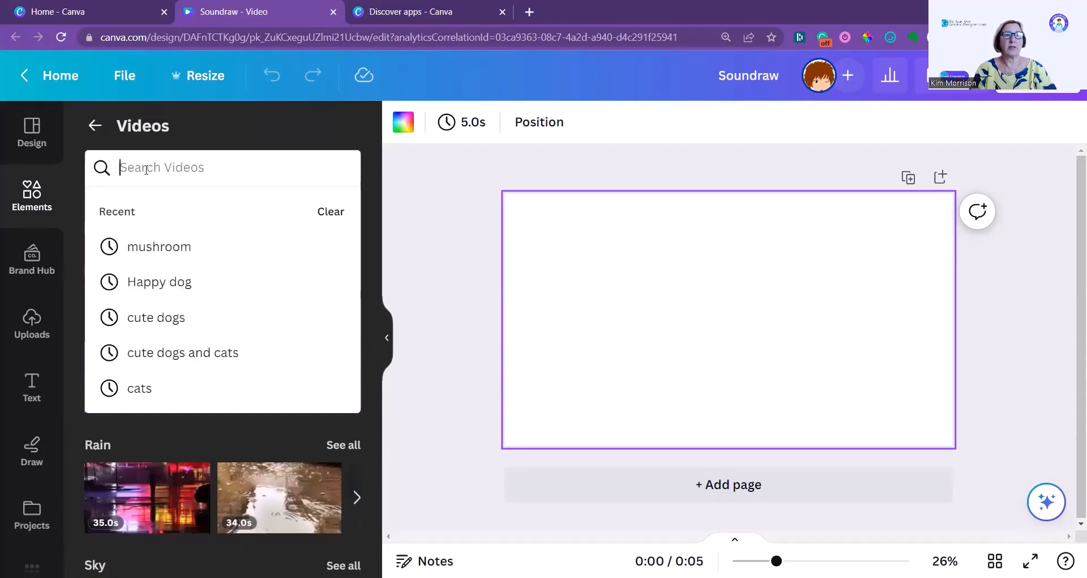
pyautogui.click(145, 280)
pyautogui.click(195, 218)
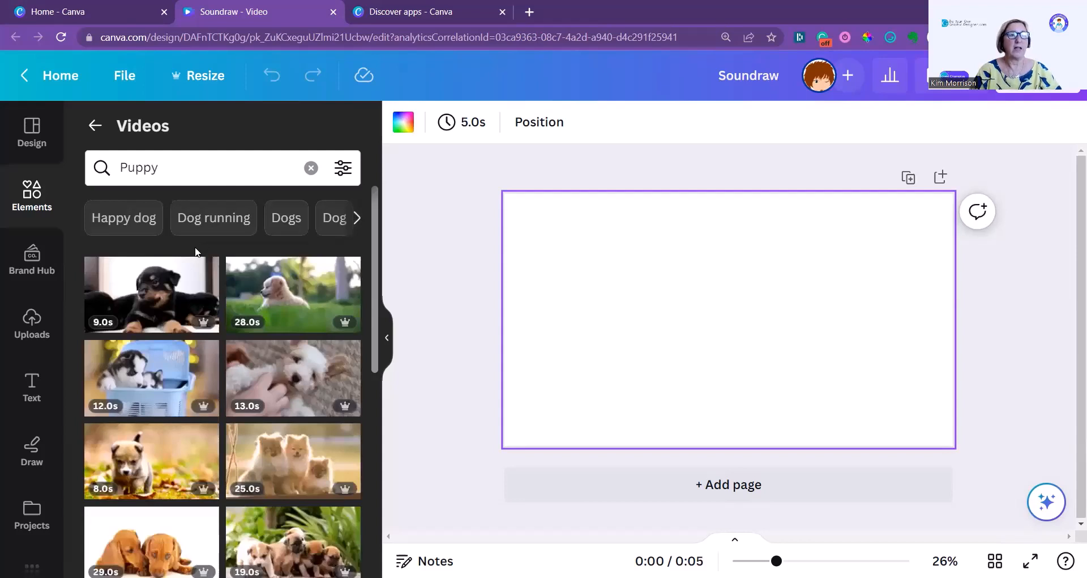
# - Add the free 24-second clip of the black puppy running by the sea to the page
pyautogui.scroll(-2, 192, 264)
pyautogui.scroll(-3, 192, 264)
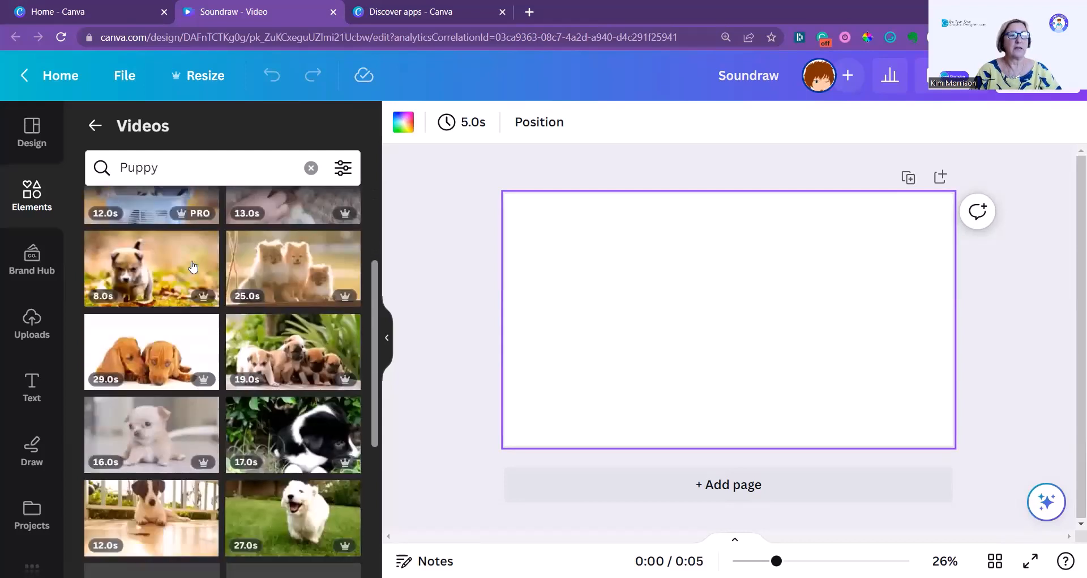
pyautogui.scroll(2, 193, 263)
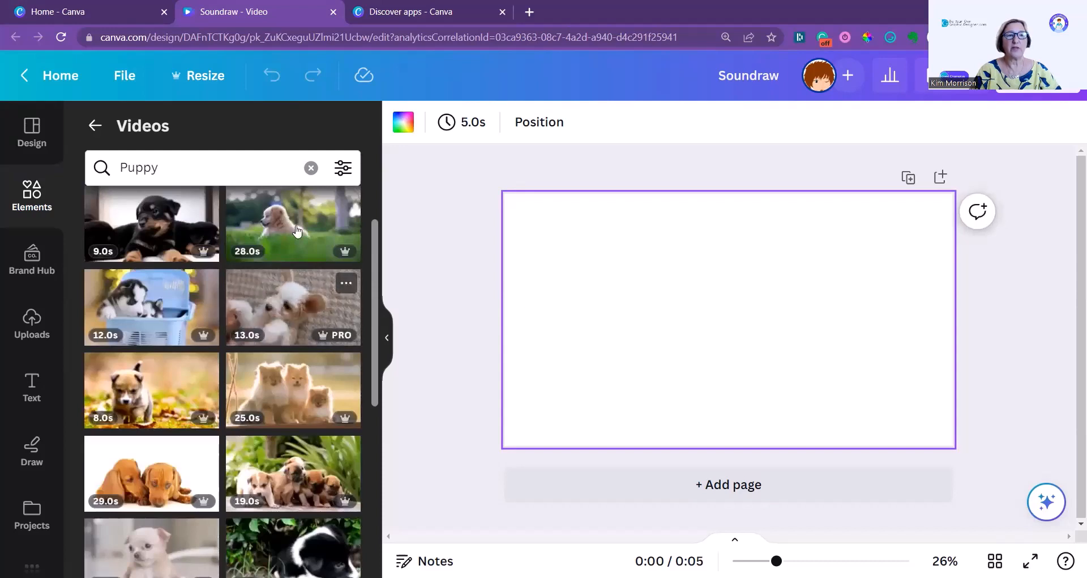
pyautogui.scroll(-10, 141, 412)
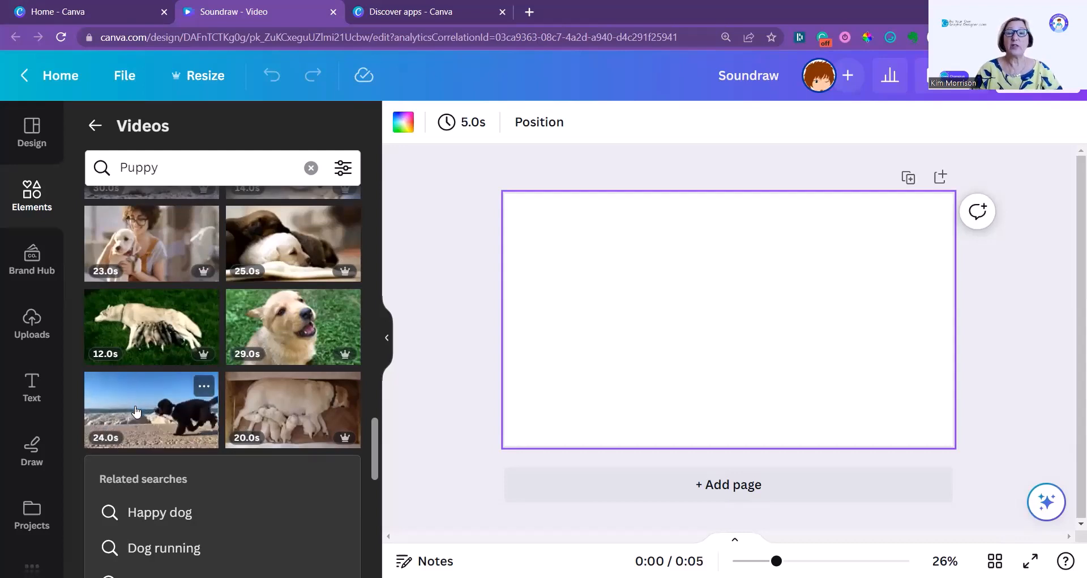
pyautogui.click(136, 412)
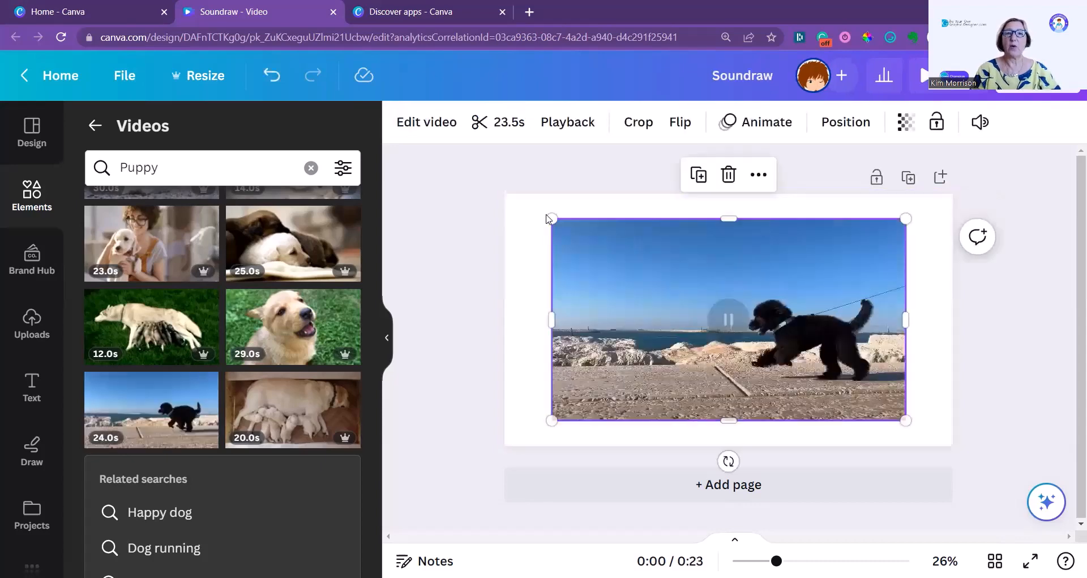
# - Reposition and enlarge the black puppy clip so it fills the whole page
pyautogui.moveTo(552, 218); pyautogui.dragTo(462, 169)
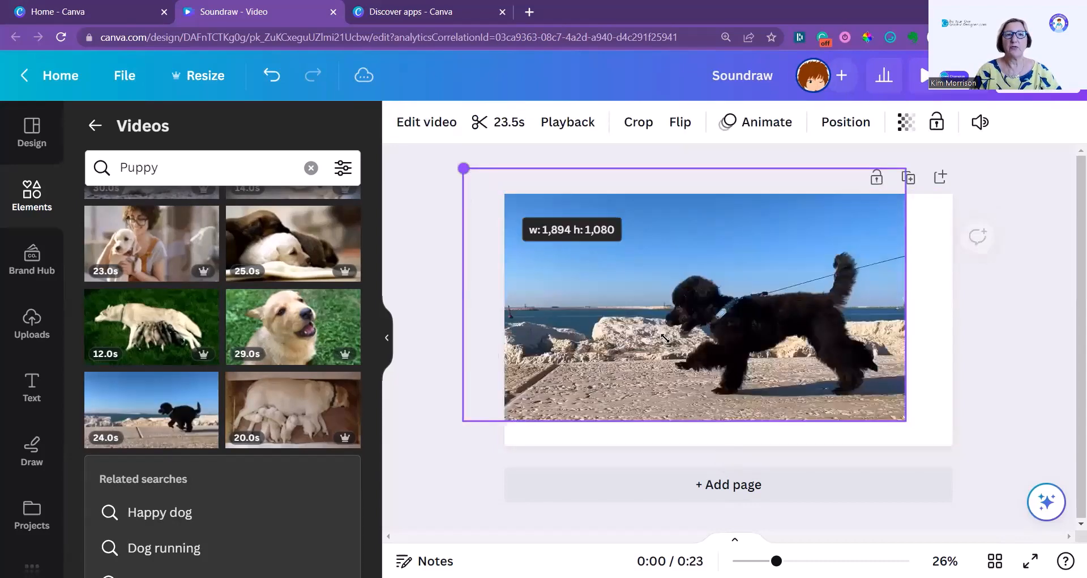
pyautogui.moveTo(609, 297); pyautogui.dragTo(651, 323)
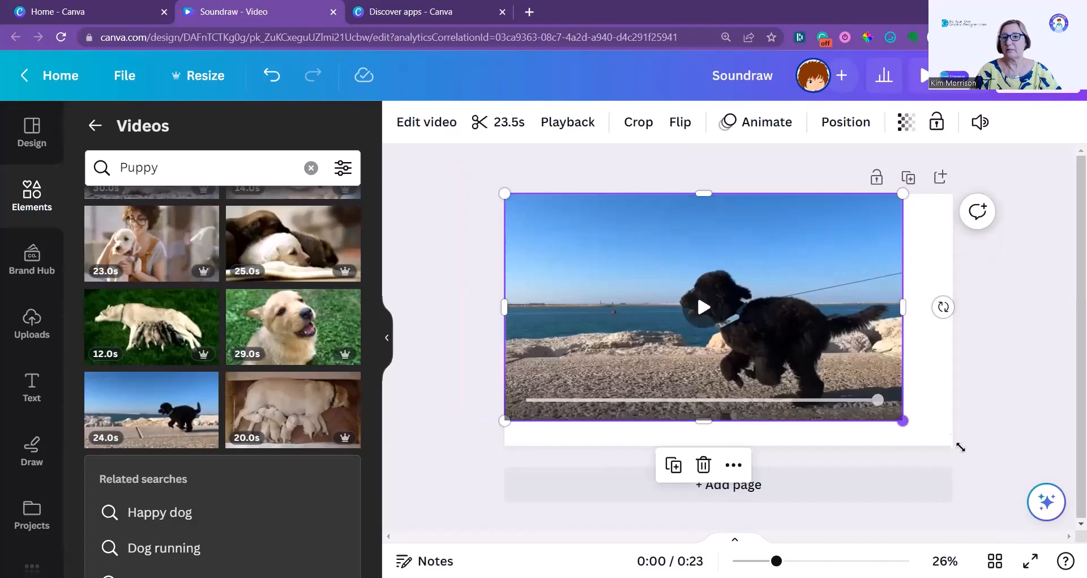
pyautogui.moveTo(903, 417); pyautogui.dragTo(954, 447)
pyautogui.click(1005, 400)
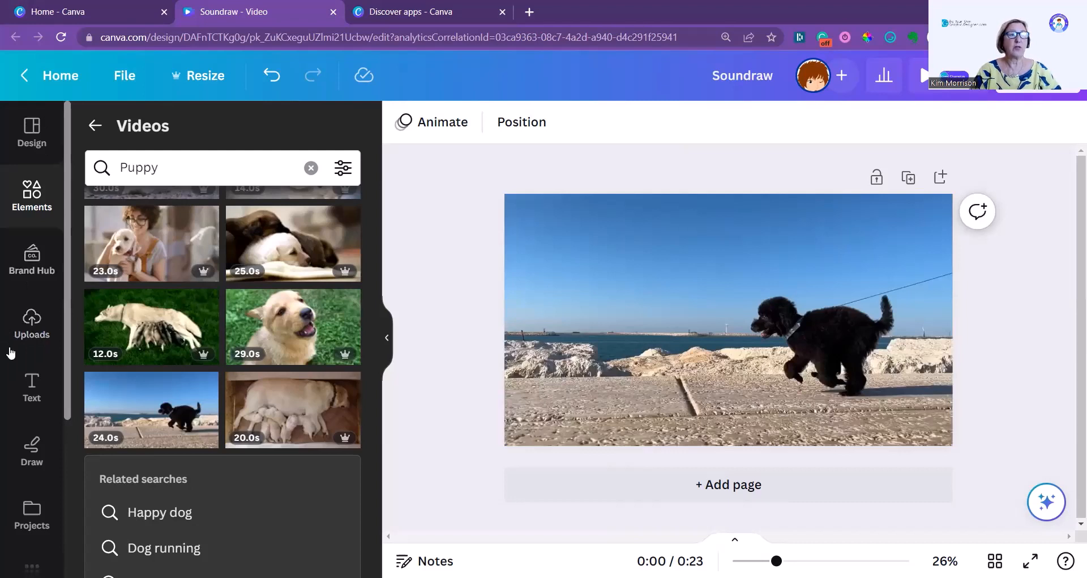
# - Open the Soundraw app inside the video design
pyautogui.scroll(-3, 34, 461)
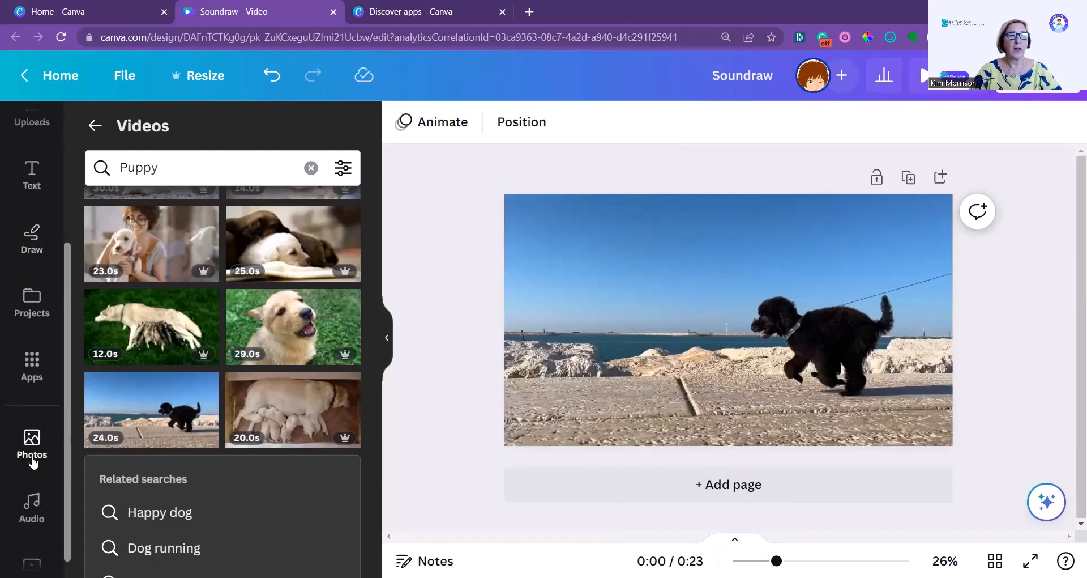
pyautogui.click(31, 366)
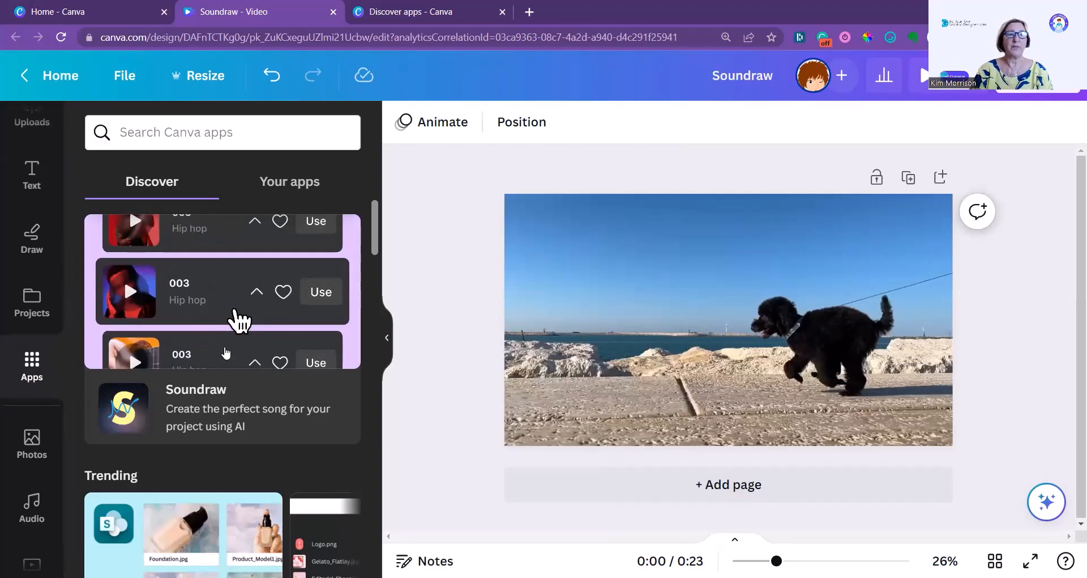
pyautogui.click(206, 436)
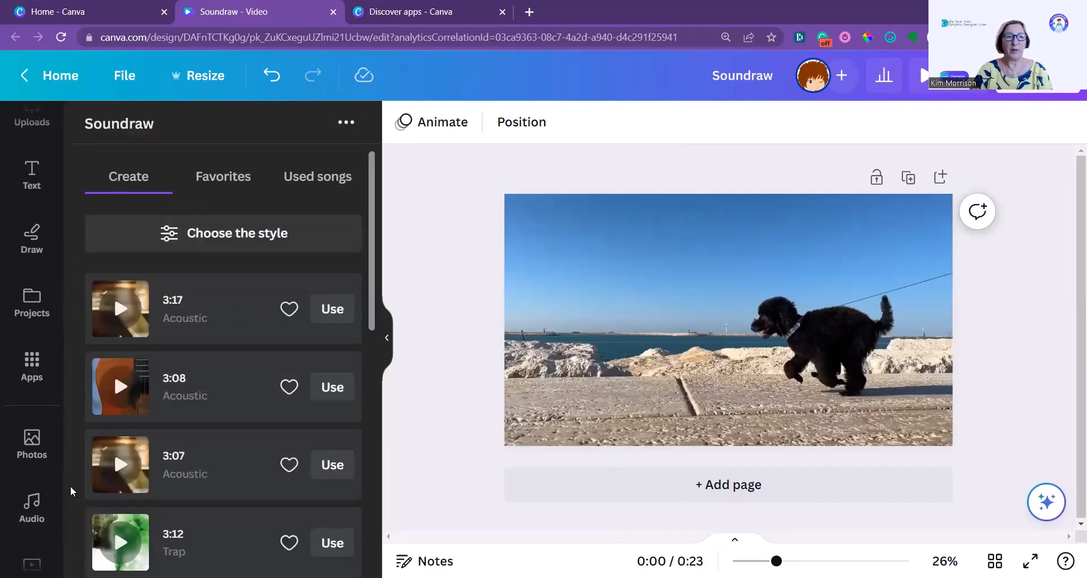
pyautogui.scroll(-2, 27, 509)
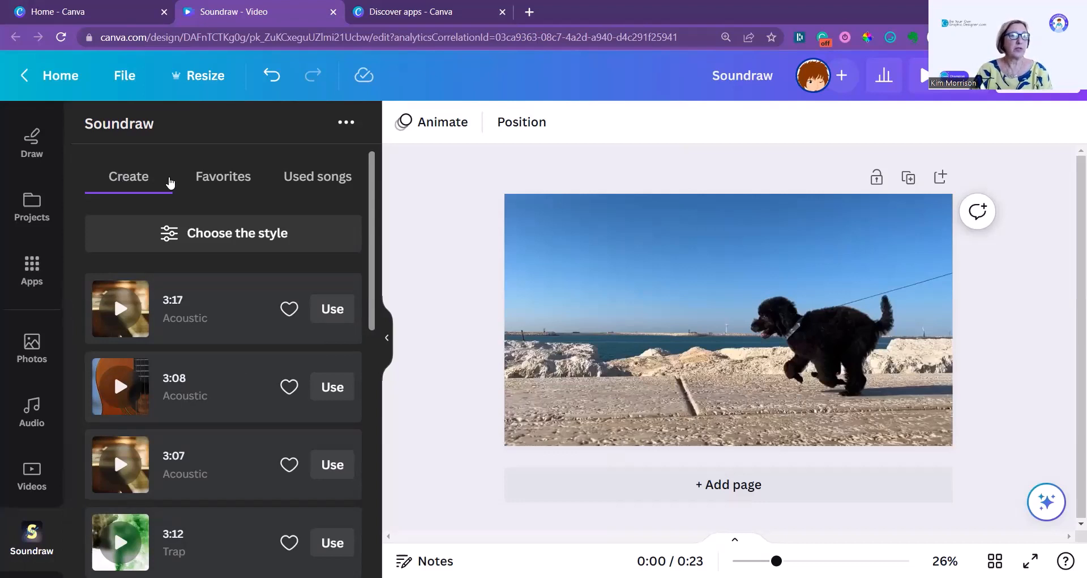
# - Check Soundraw's favorite songs and used songs, and return to the song creation view
pyautogui.click(220, 180)
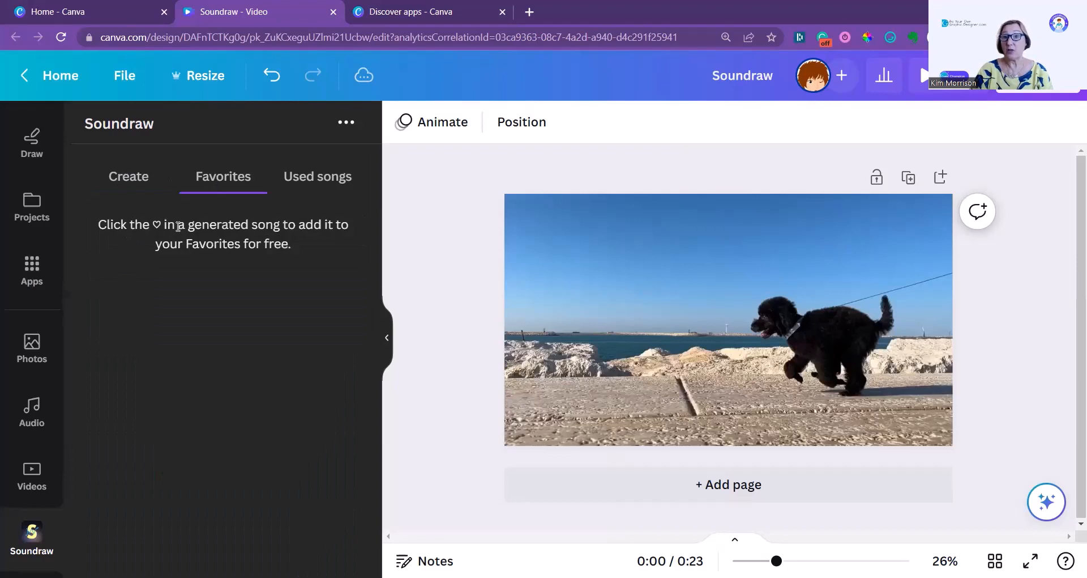
pyautogui.click(335, 177)
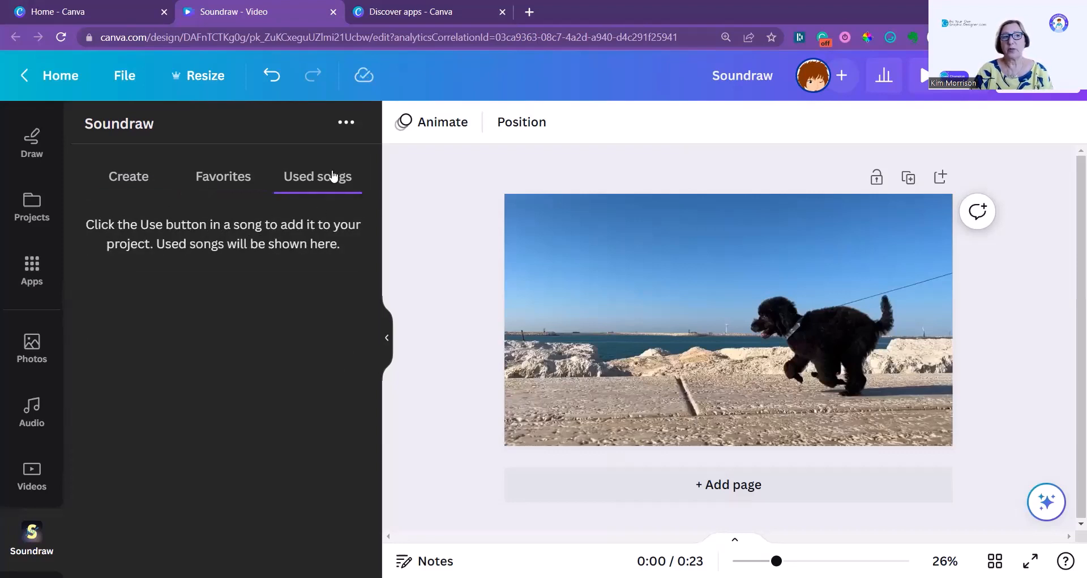
pyautogui.click(128, 176)
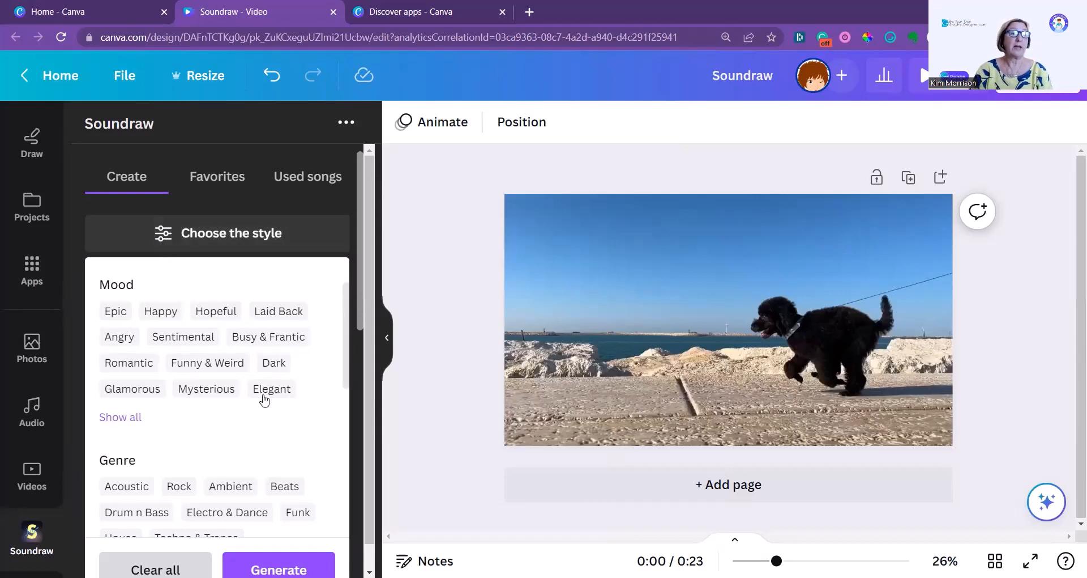
# - Examine the mood, genre, theme and length options available for generating a song
pyautogui.scroll(-7, 260, 406)
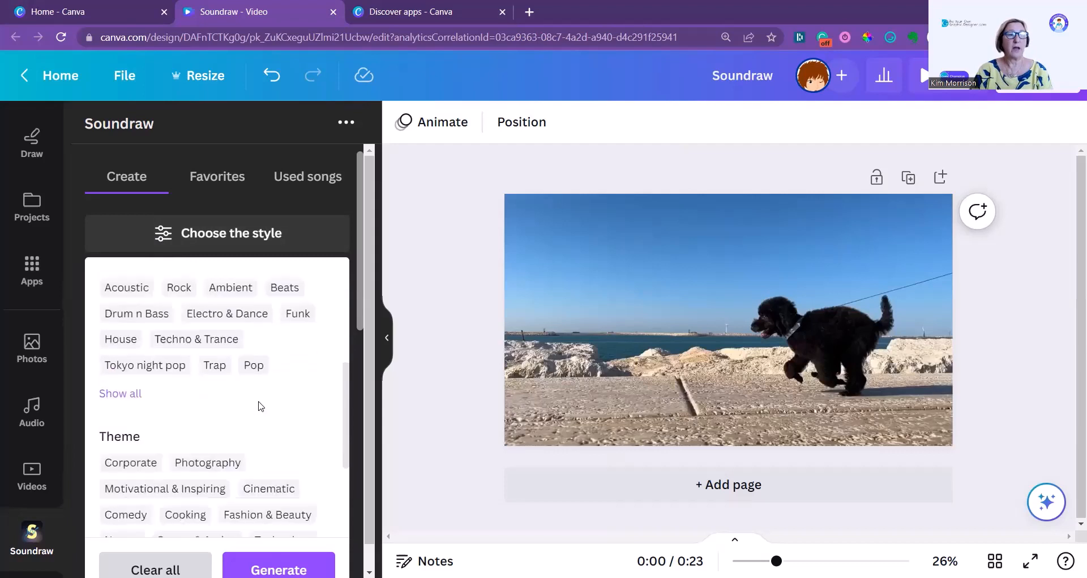
pyautogui.scroll(-1, 261, 405)
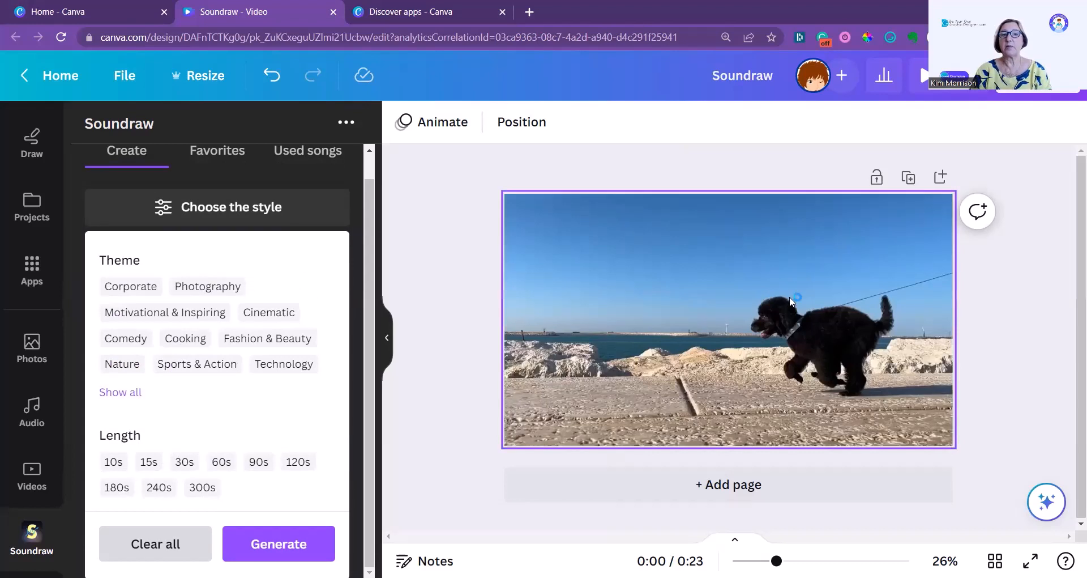
pyautogui.click(184, 462)
pyautogui.scroll(2, 161, 427)
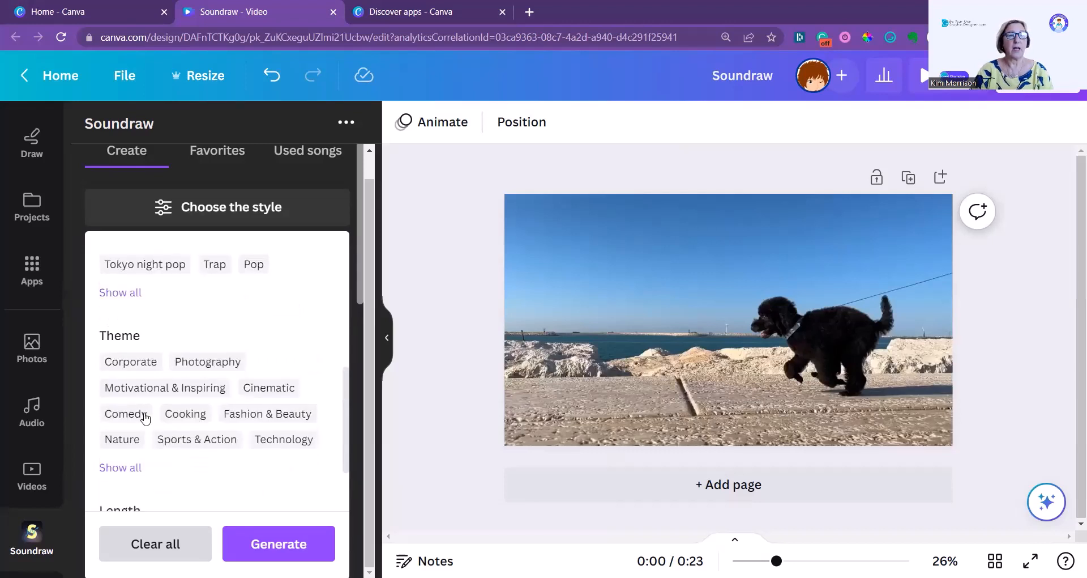
pyautogui.scroll(4, 234, 400)
pyautogui.scroll(2, 234, 400)
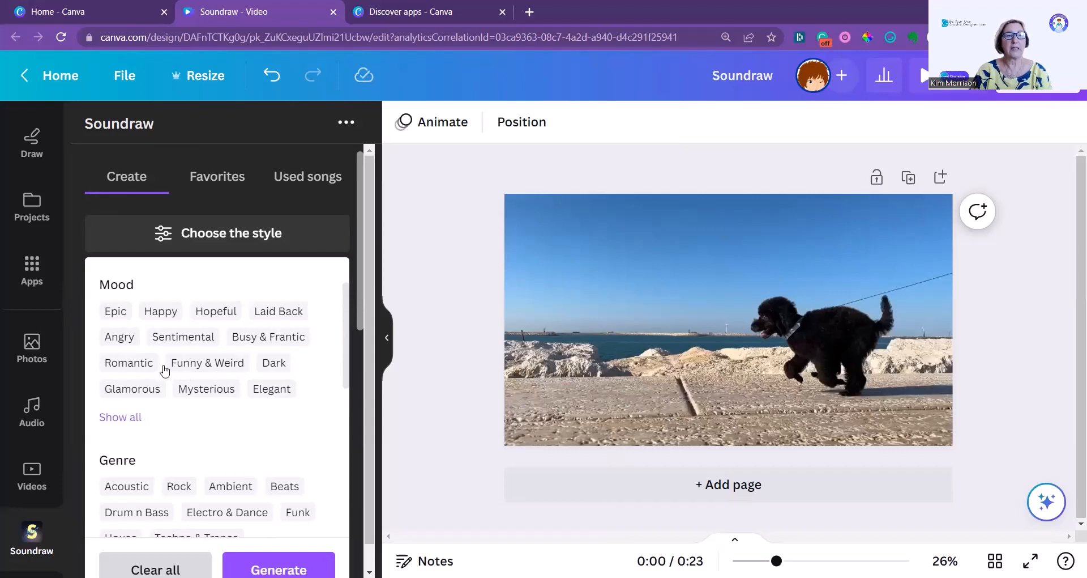
pyautogui.click(291, 336)
pyautogui.click(304, 248)
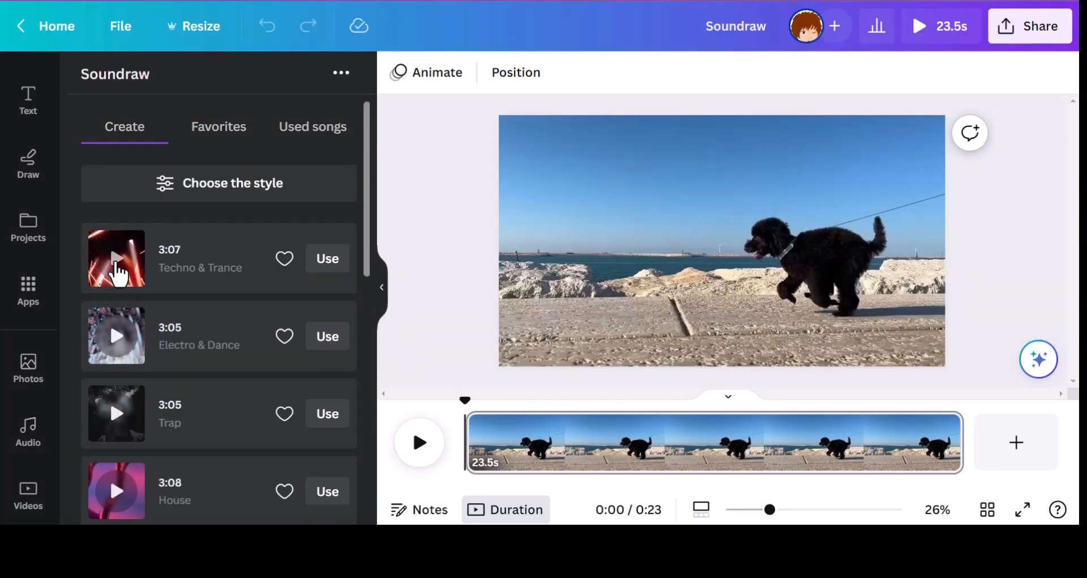
# - Play the 3:07 Techno & Trance song and set its second section's intensity to Extreme
pyautogui.click(116, 266)
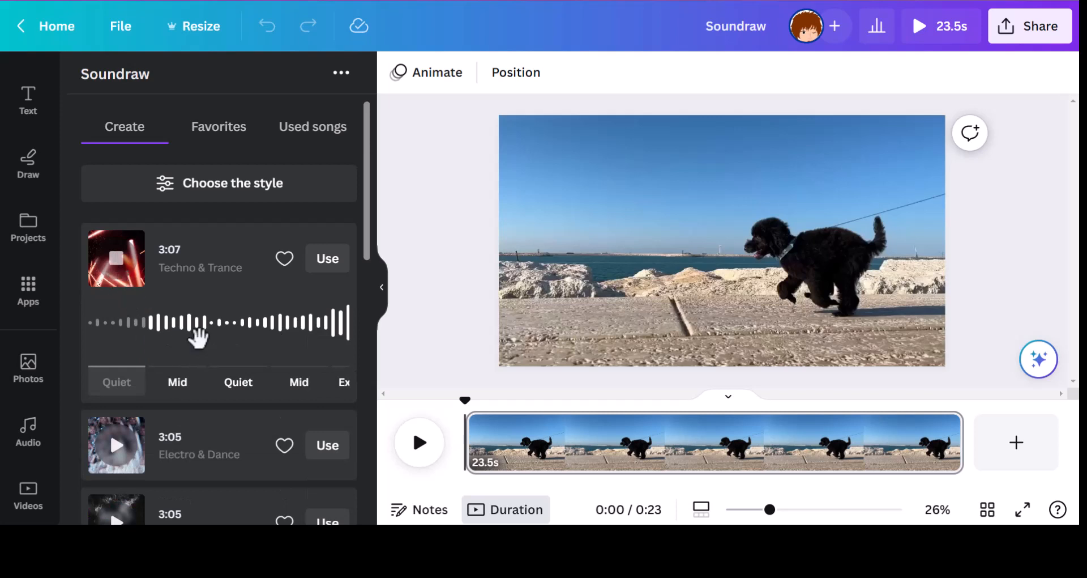
pyautogui.moveTo(195, 328)
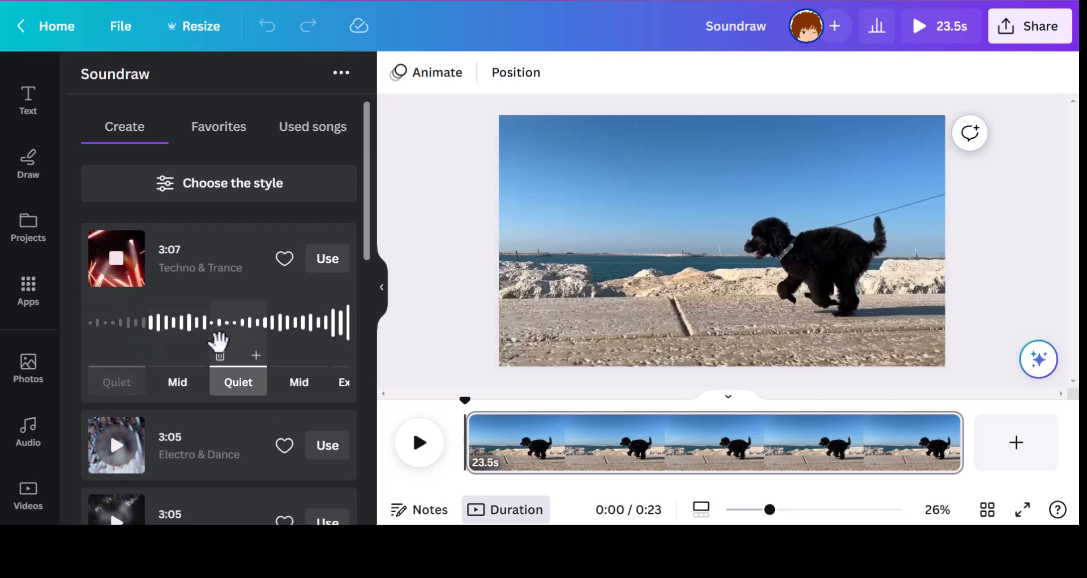
pyautogui.click(199, 375)
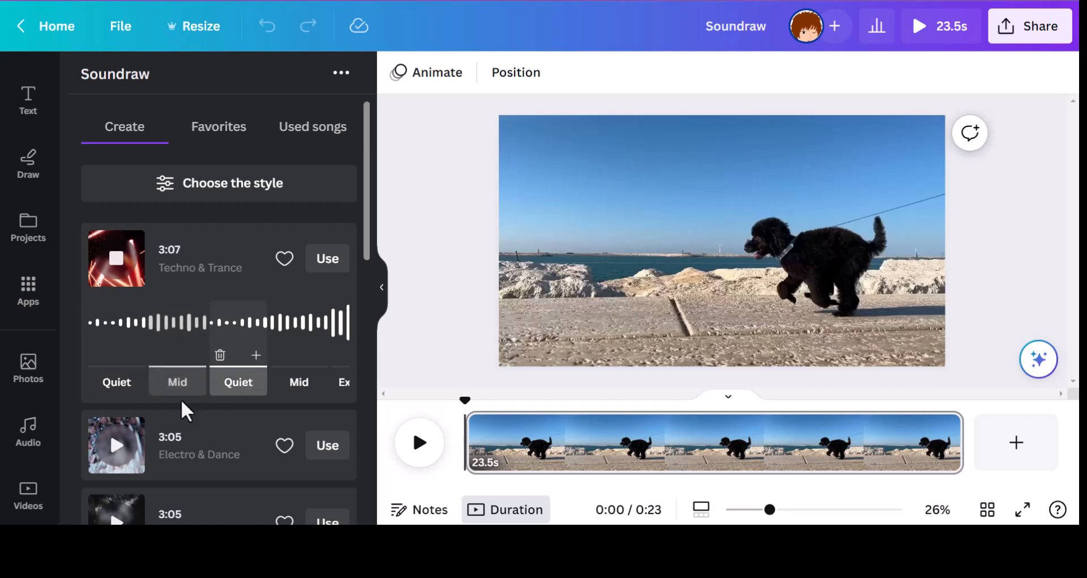
pyautogui.click(175, 383)
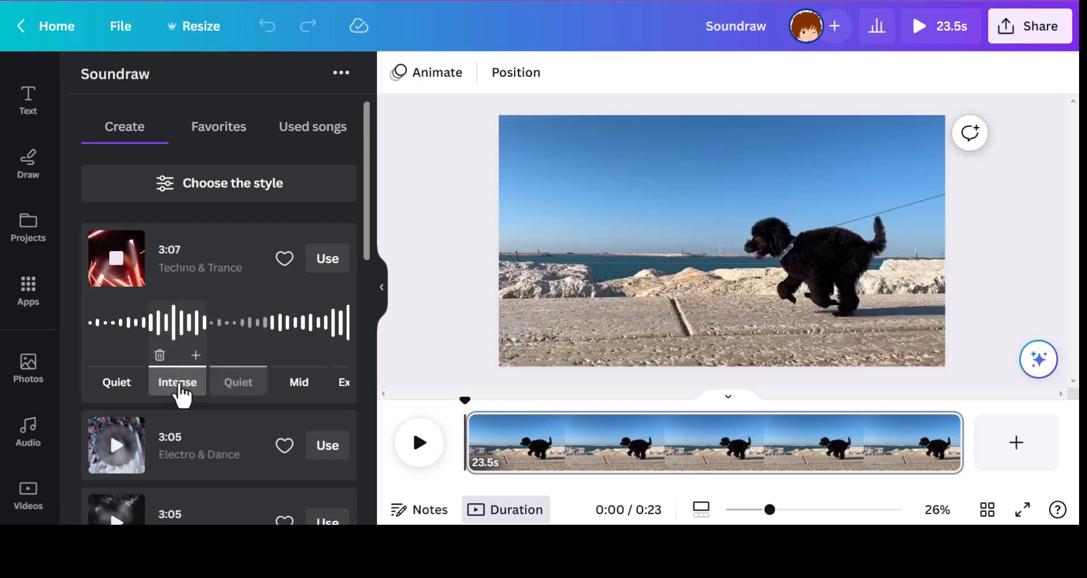
pyautogui.click(184, 390)
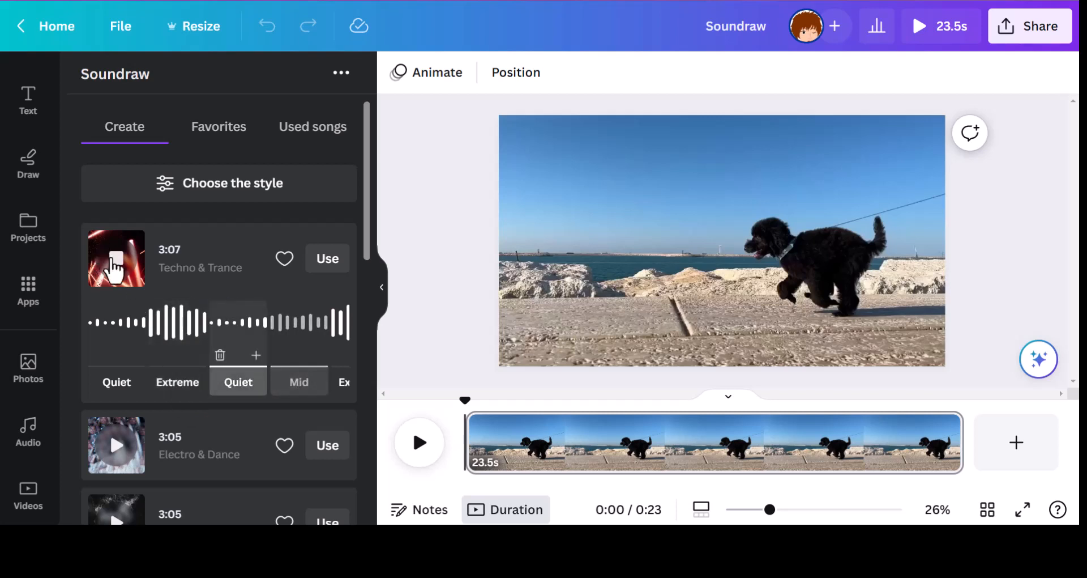
# - Play the 3:08 House song and set its second section's intensity to Intense
pyautogui.scroll(-5, 123, 260)
pyautogui.click(122, 252)
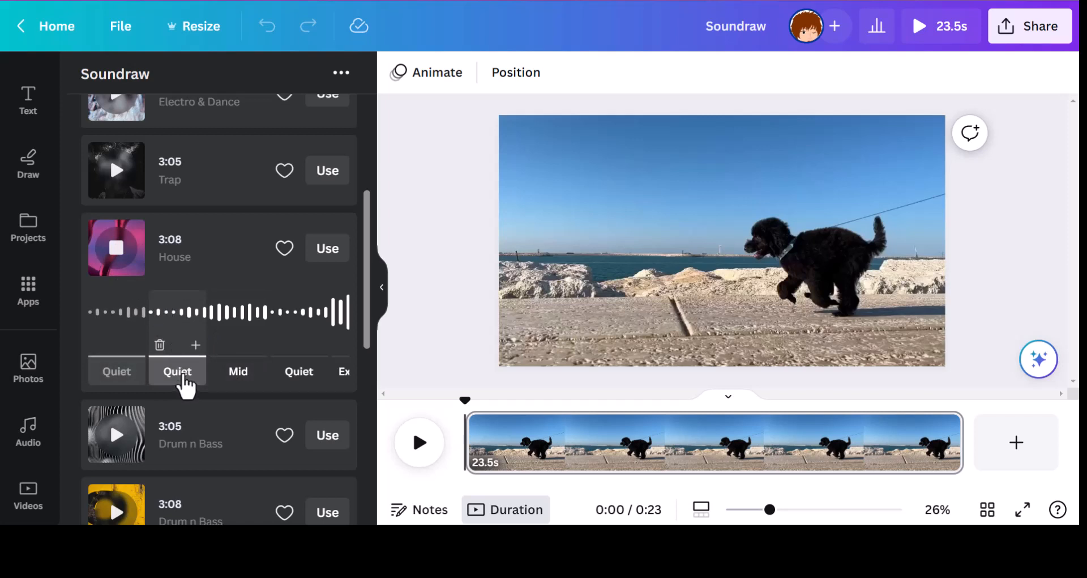
pyautogui.click(182, 377)
pyautogui.click(183, 376)
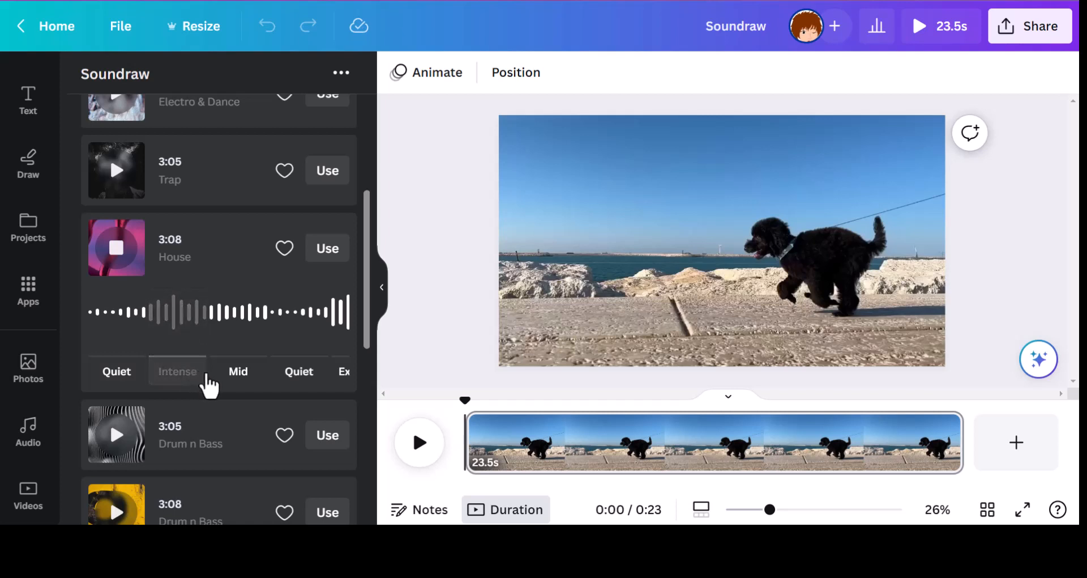
# - Set the 3:08 House song's second section intensity to Extreme and preview its third section
pyautogui.click(175, 380)
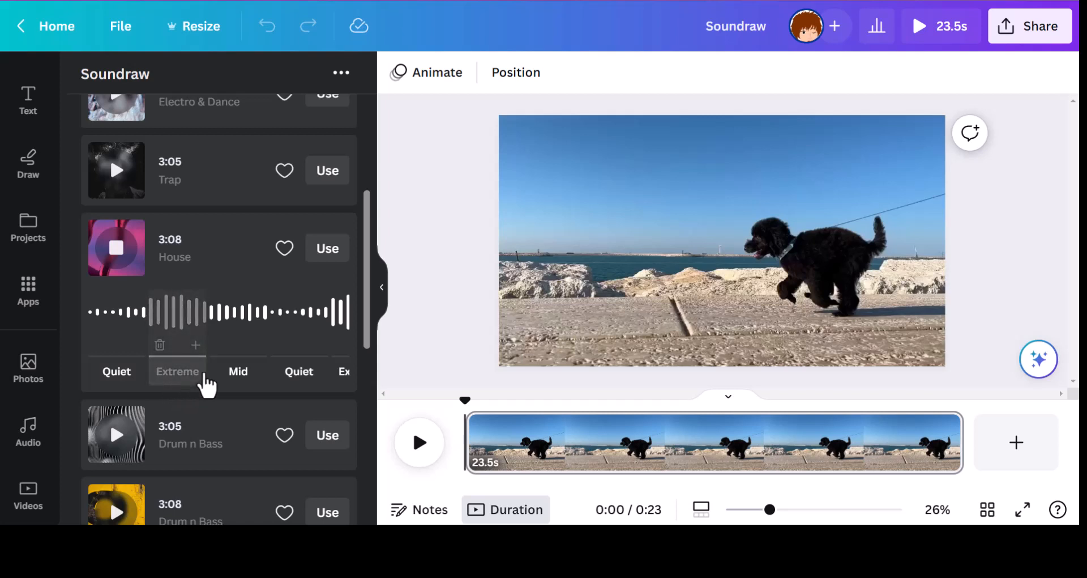
pyautogui.click(238, 371)
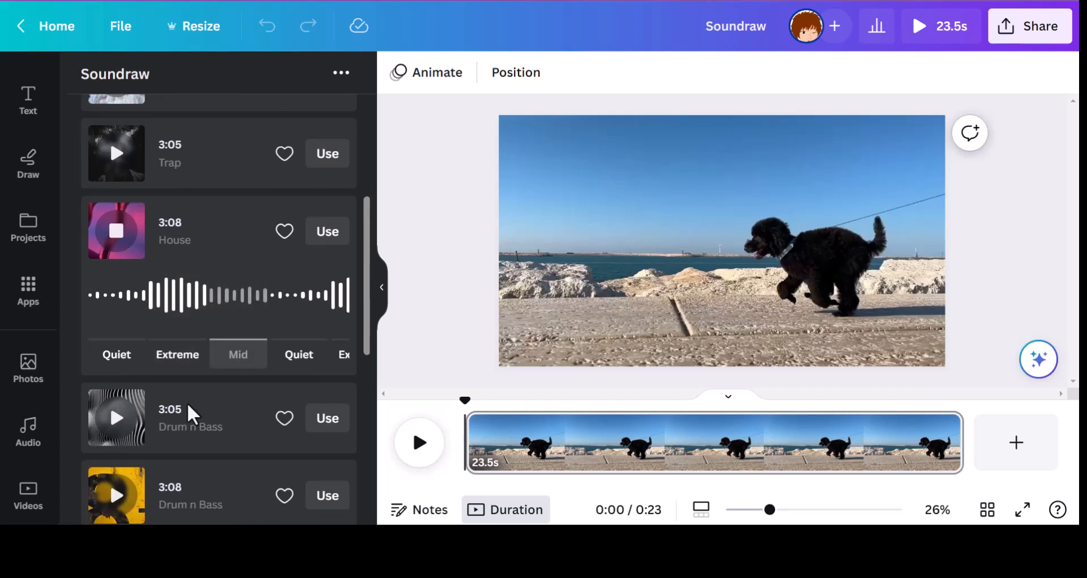
# - Preview the 3:12 Latin song, including its second section, and return to the start of the song list
pyautogui.scroll(-5, 182, 422)
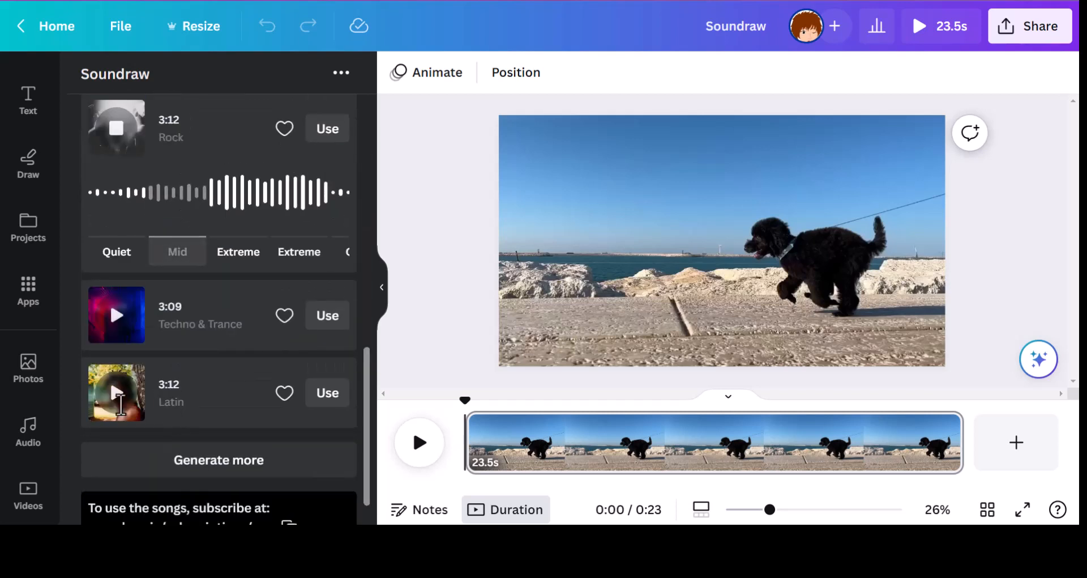
pyautogui.click(125, 398)
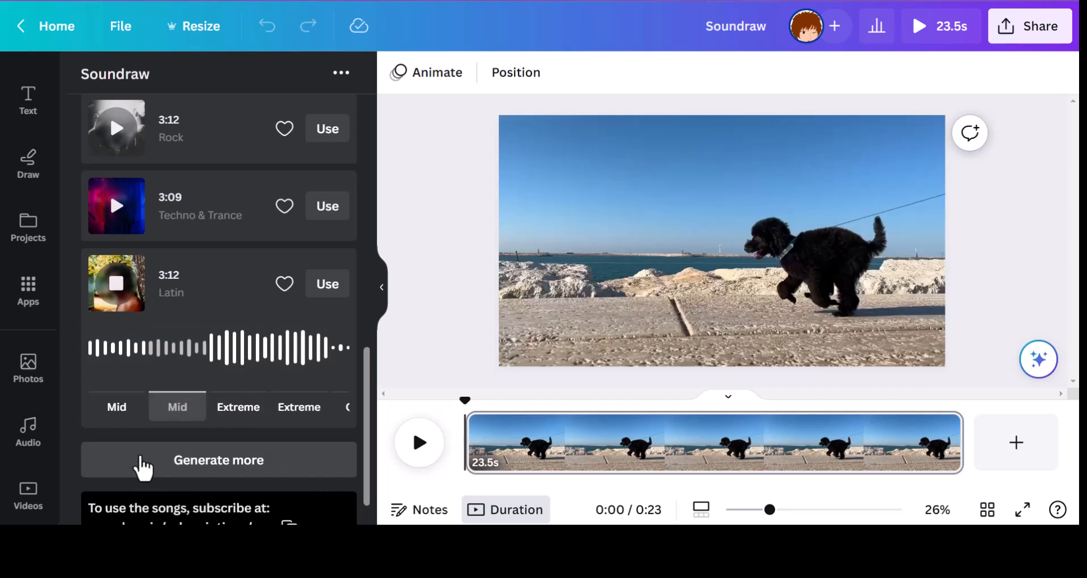
pyautogui.click(171, 419)
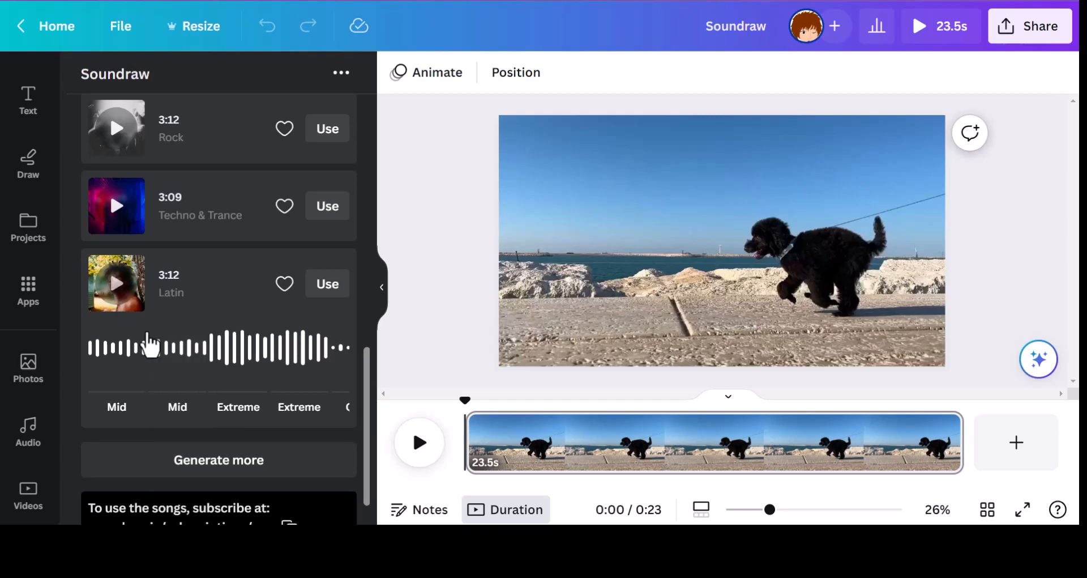
pyautogui.scroll(5, 279, 371)
pyautogui.scroll(5, 260, 375)
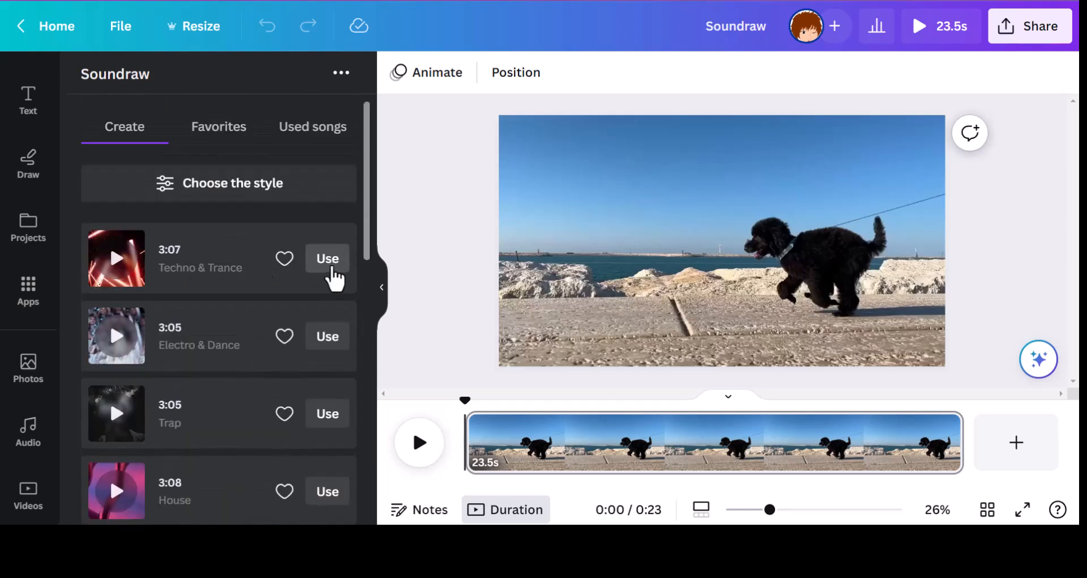
# - Connect the Soundraw account to the video design and go to the subscription notice below the generated songs
pyautogui.scroll(-10, 191, 492)
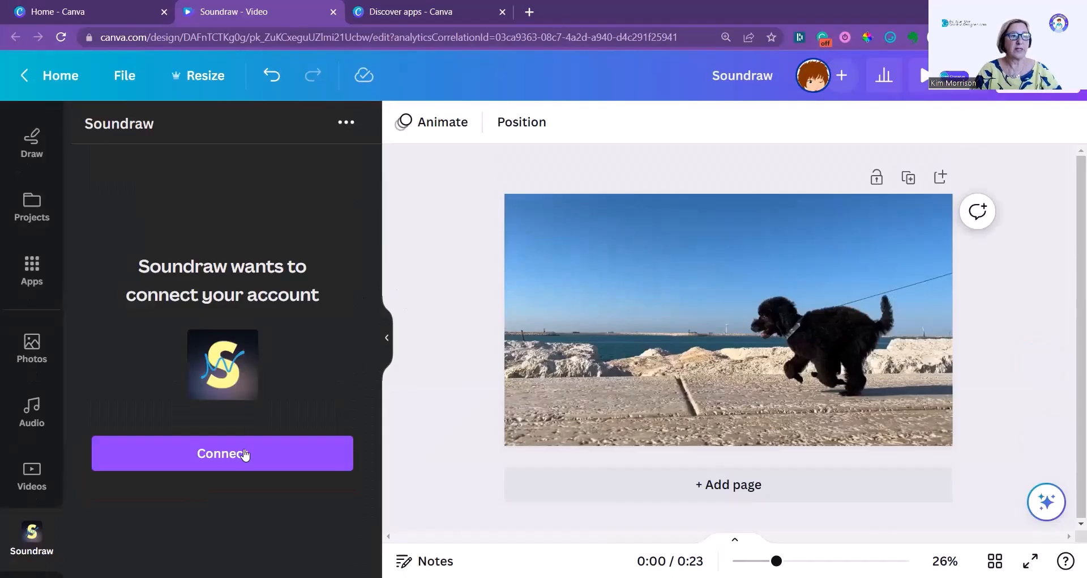
pyautogui.click(245, 454)
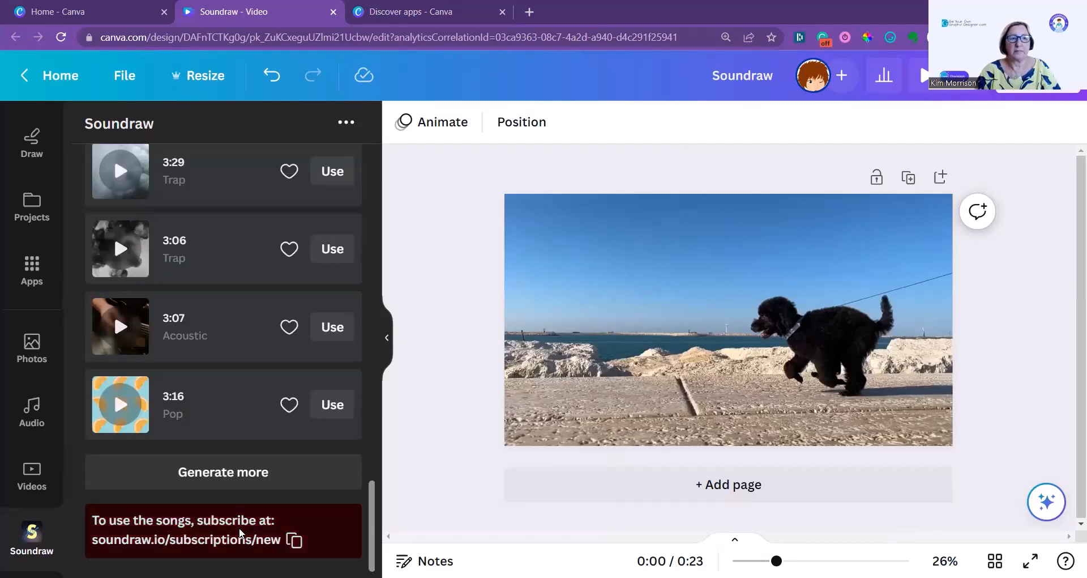
# - Copy the subscription link, open soundraw.io/subscriptions/new in the browser and select the Monthly Plan
pyautogui.click(286, 544)
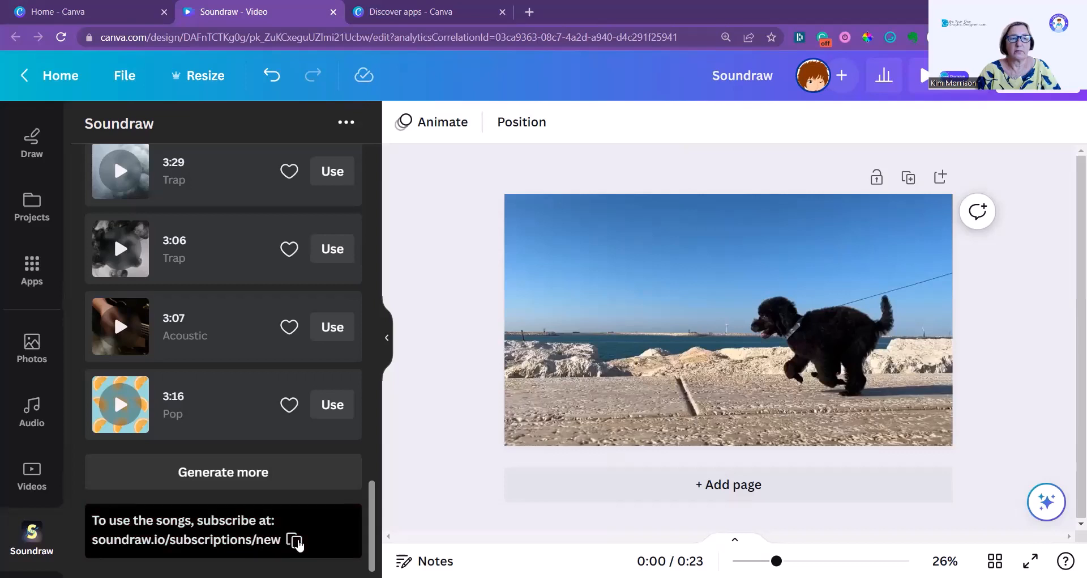
pyautogui.click(238, 533)
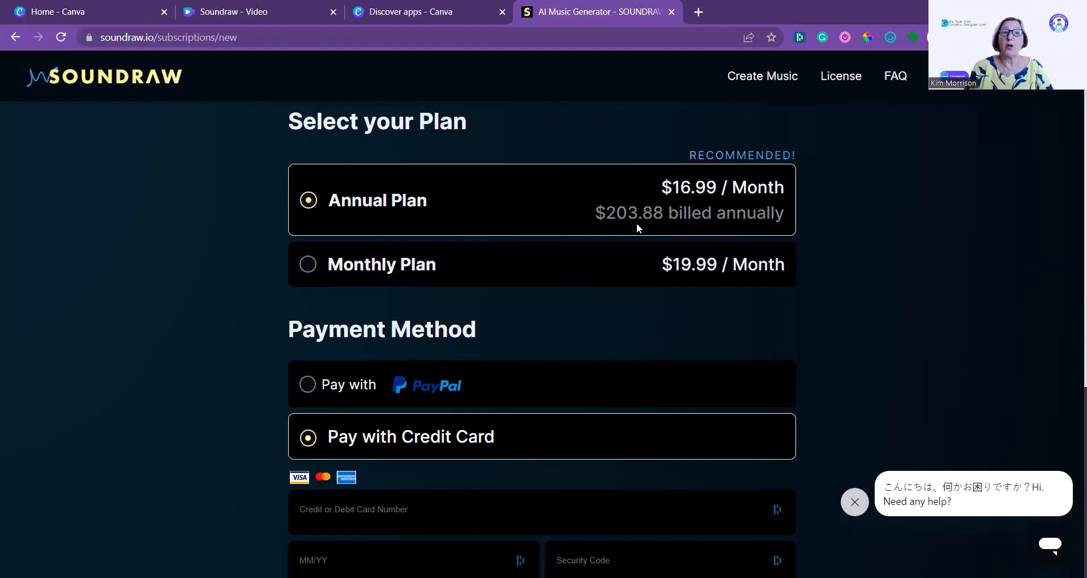
pyautogui.click(319, 267)
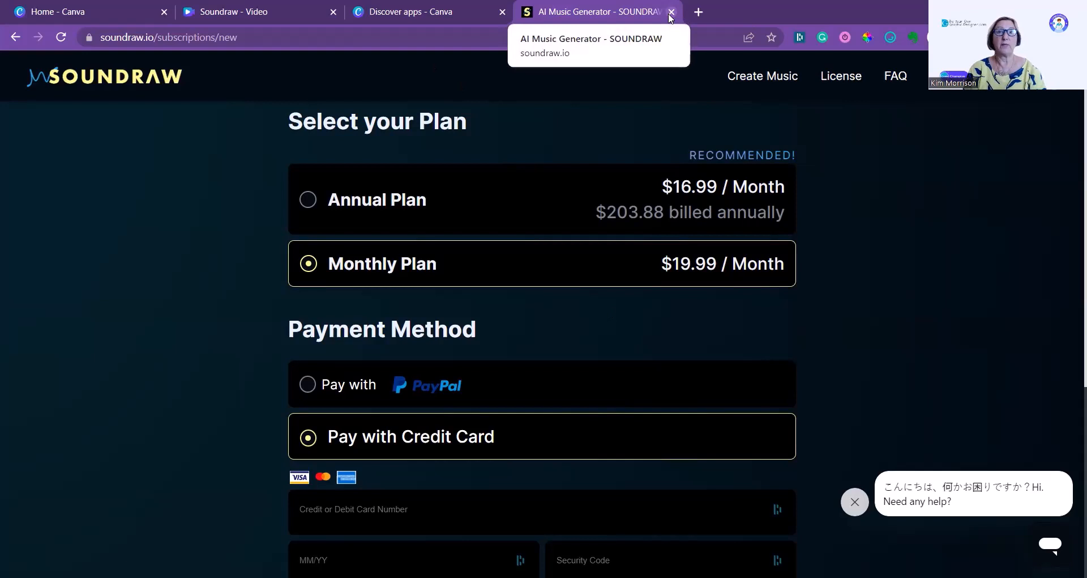
# - Close the Soundraw subscription page and return to the song list in the Canva video design
pyautogui.hotkey('ctrl', 'w')
pyautogui.click(242, 13)
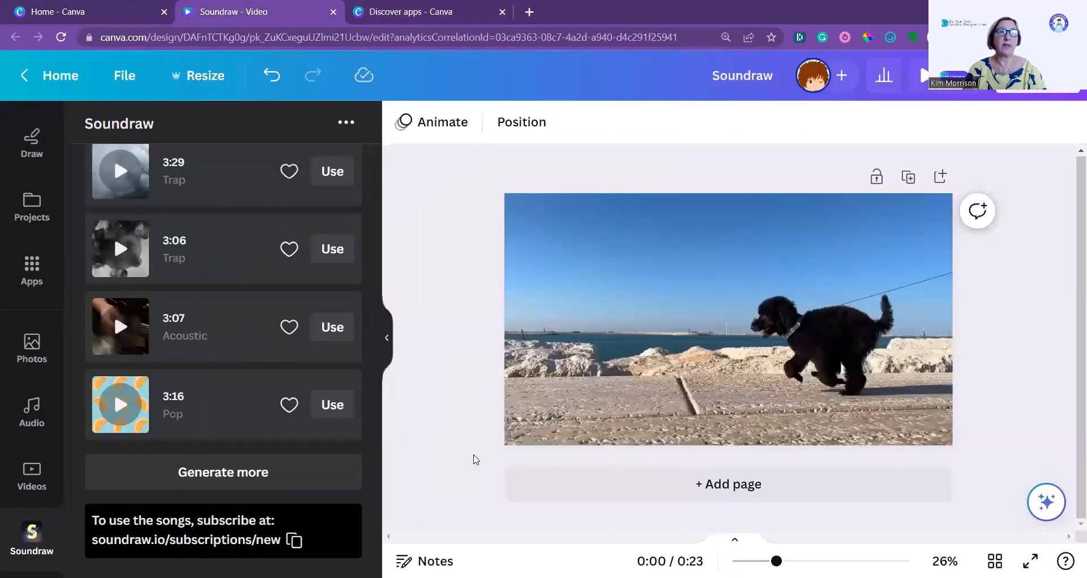
pyautogui.scroll(5, 189, 363)
pyautogui.scroll(-5, 187, 374)
pyautogui.click(226, 510)
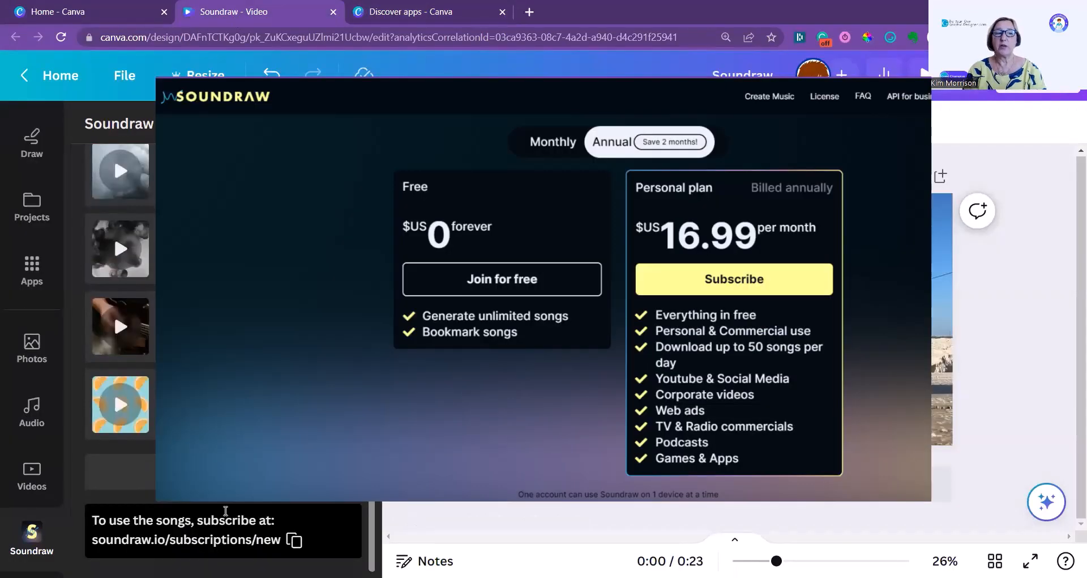